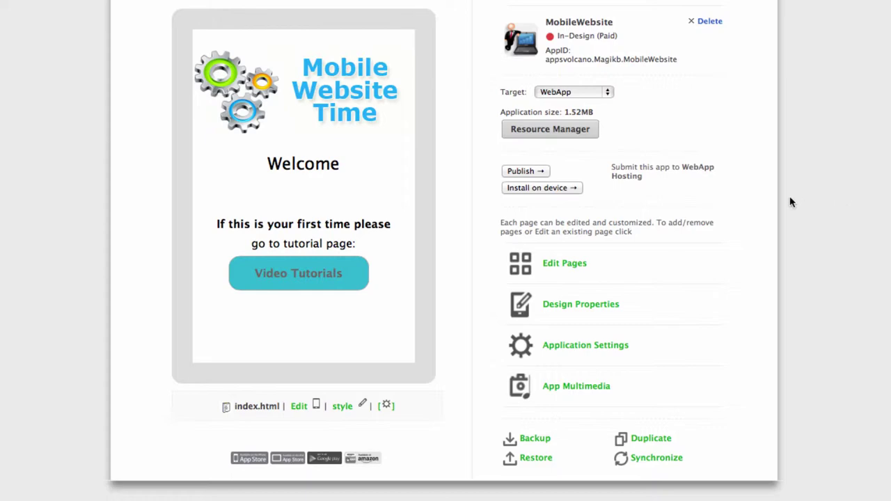
Open the MobileWebsite app's page list for editing and delete the newsletter.html page.
click(562, 267)
scroll(846, 252, down, 4)
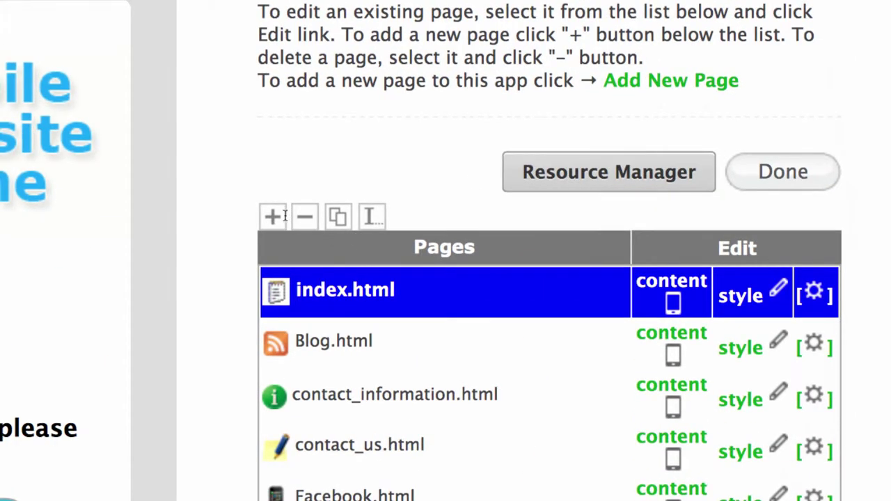
click(271, 218)
click(335, 218)
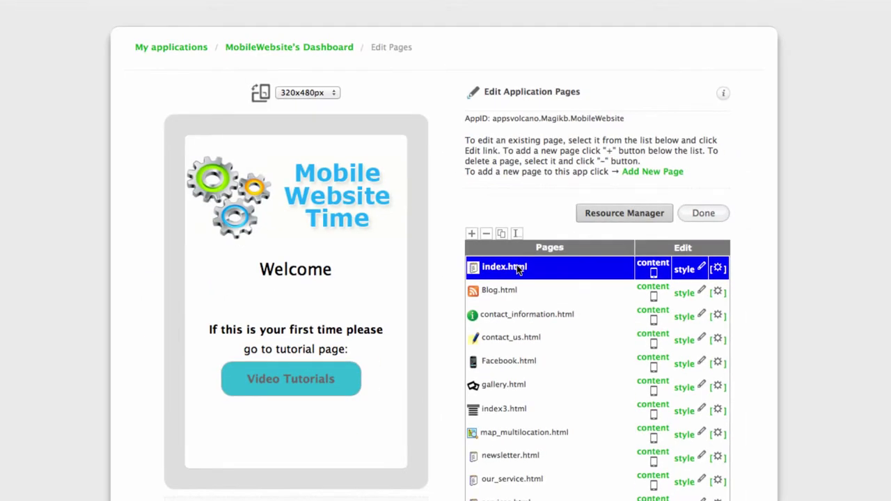
scroll(809, 336, down, 1)
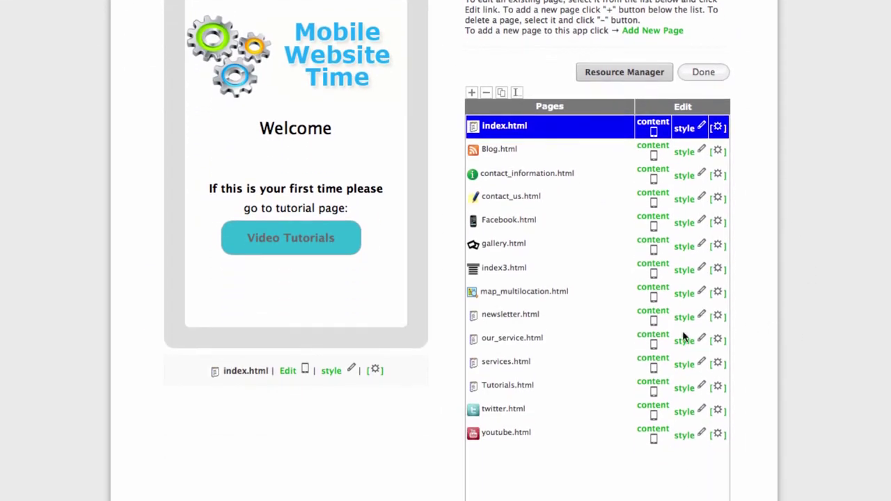
click(505, 316)
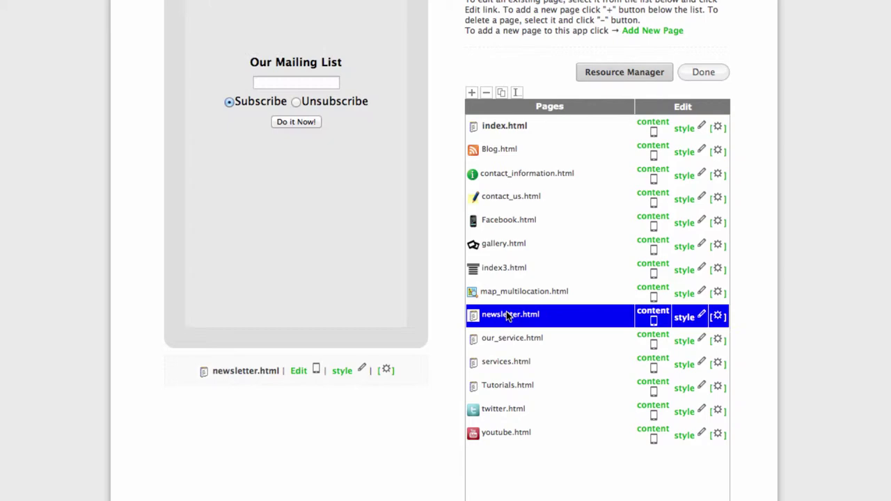
click(486, 93)
click(396, 143)
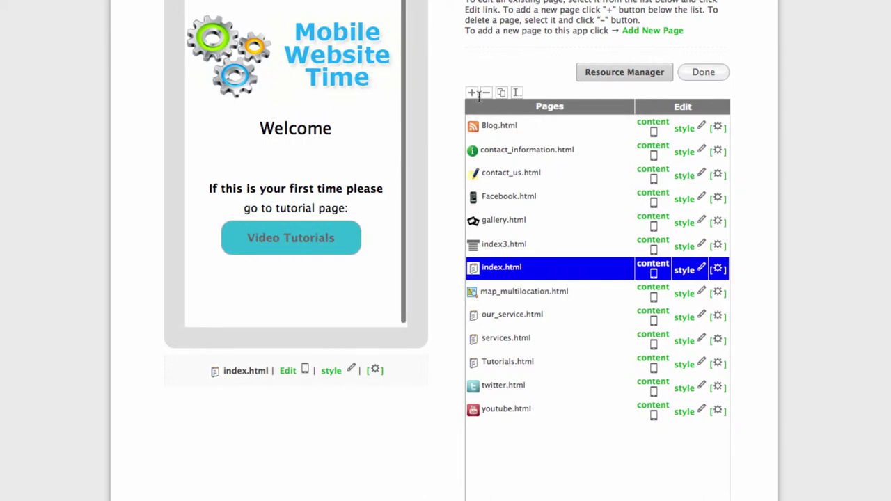
Add a new page of type Blank HTML to the app and name it Newsletter.
click(472, 93)
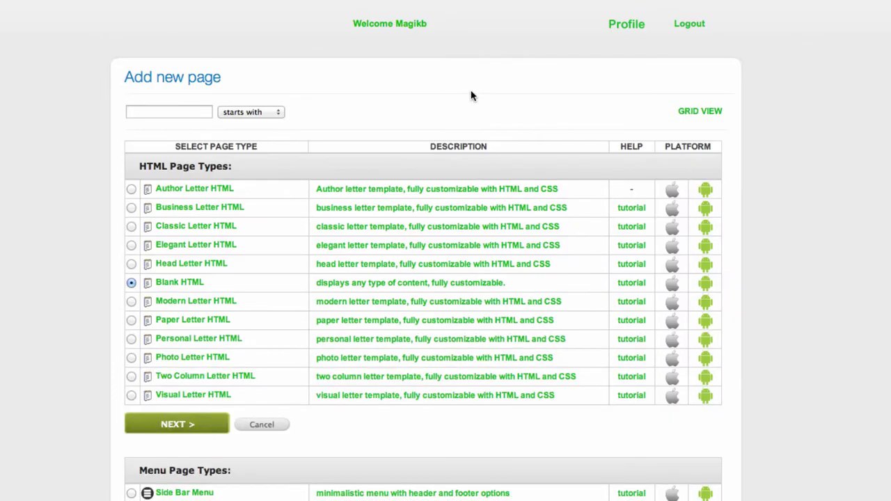
scroll(796, 120, down, 3)
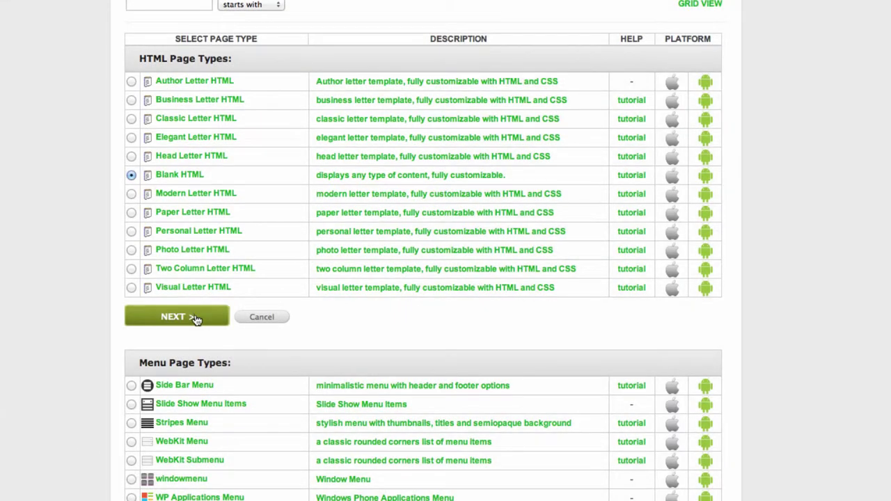
click(199, 319)
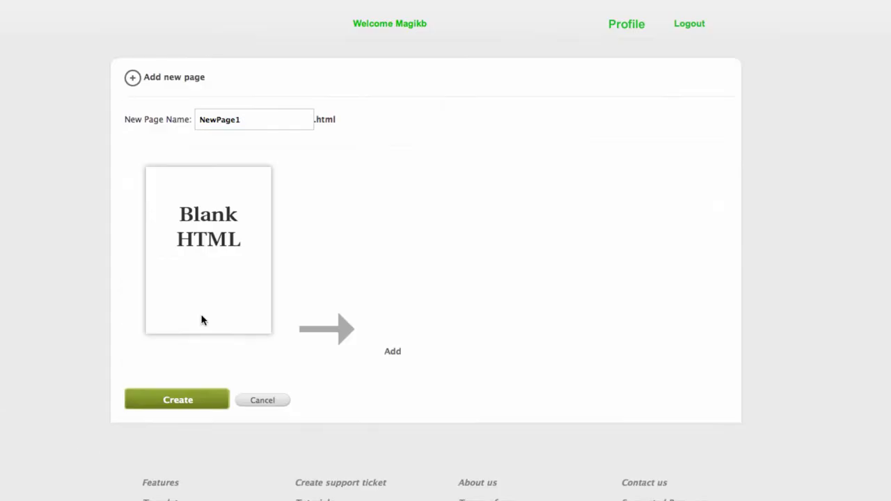
click(271, 124)
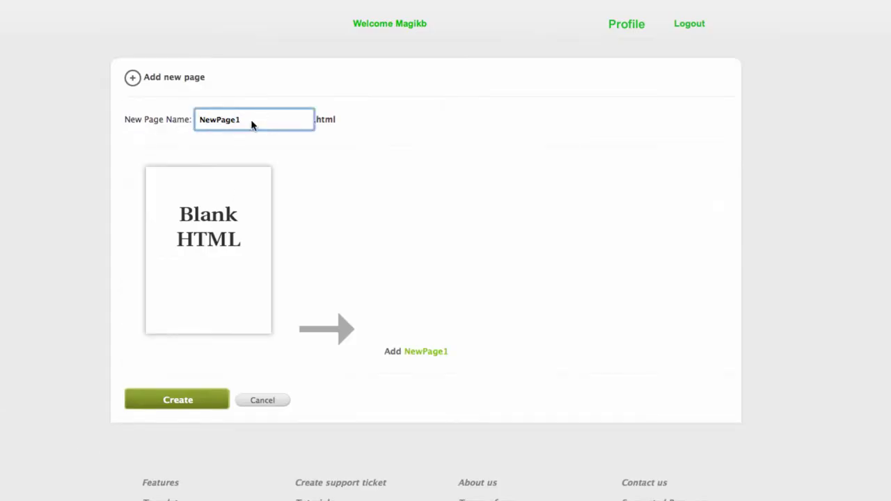
drag(239, 120, 175, 120)
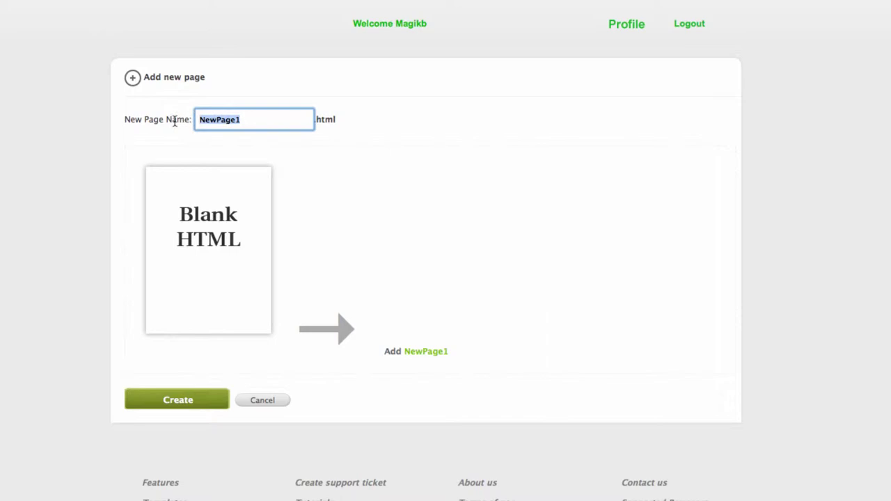
text(Newsletter)
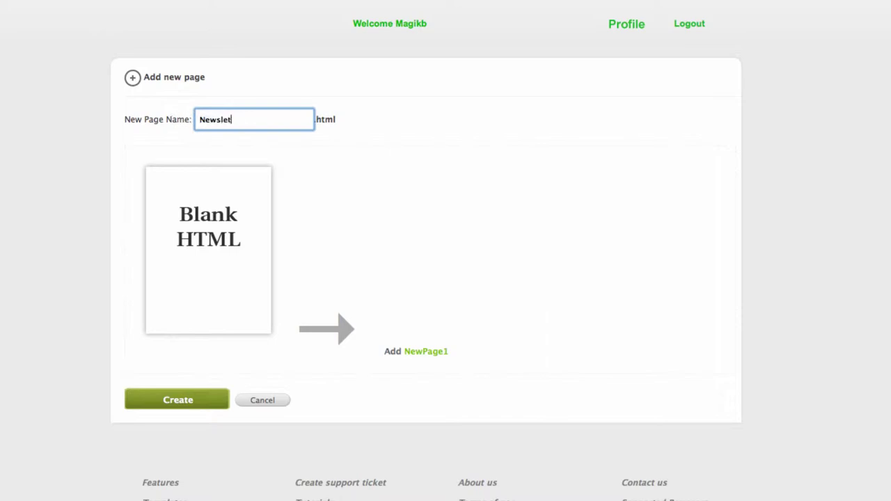
click(188, 398)
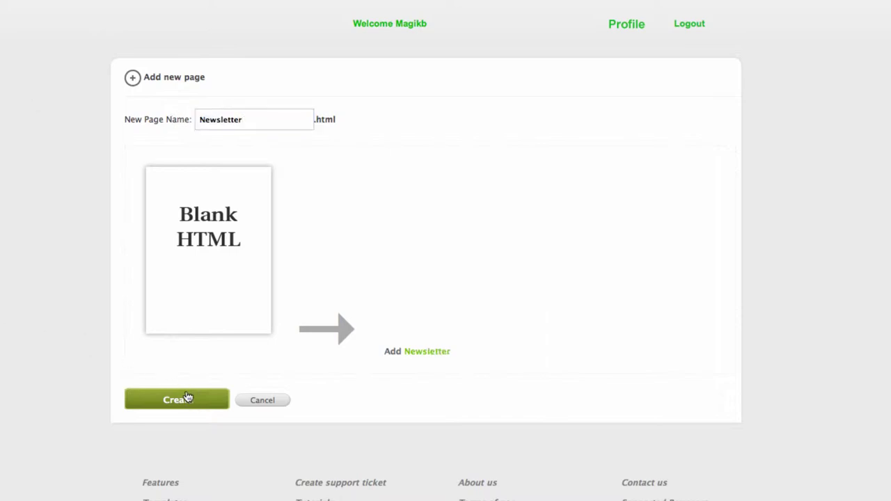
Copy the mailing list form's HTML code from the hosting page, replace the Newsletter page's source code with it, and save.
scroll(879, 105, down, 3)
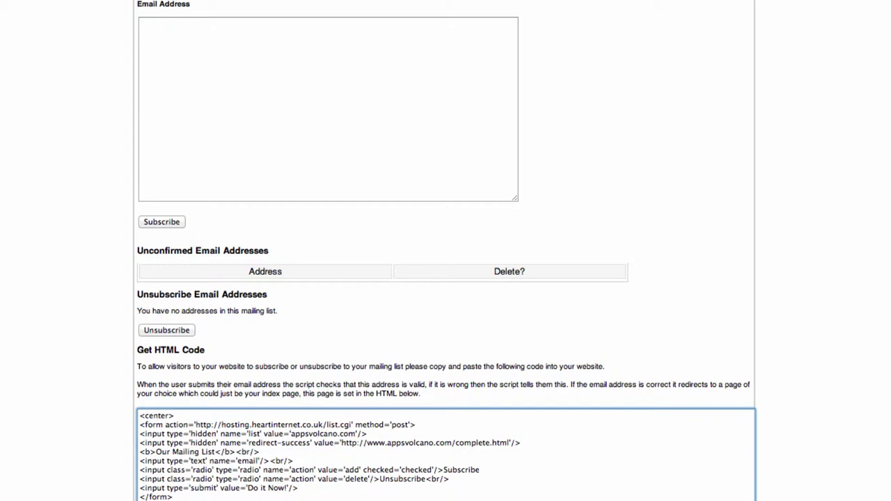
drag(160, 500, 123, 411)
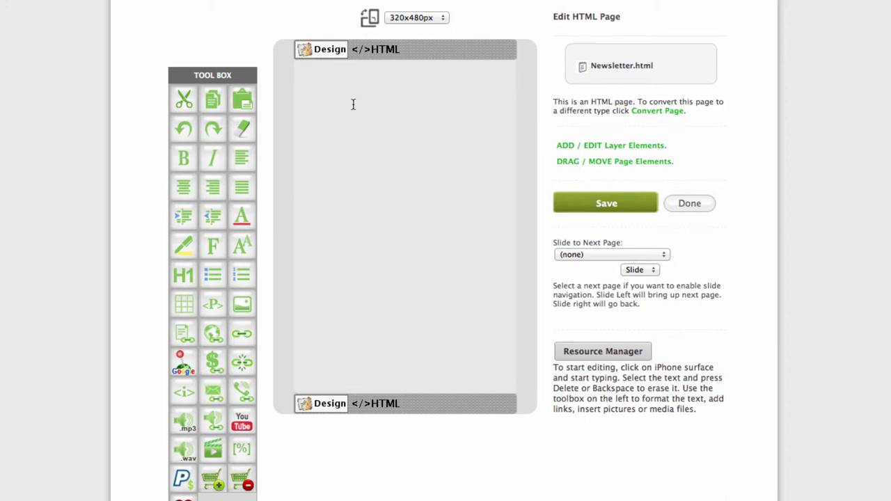
click(343, 64)
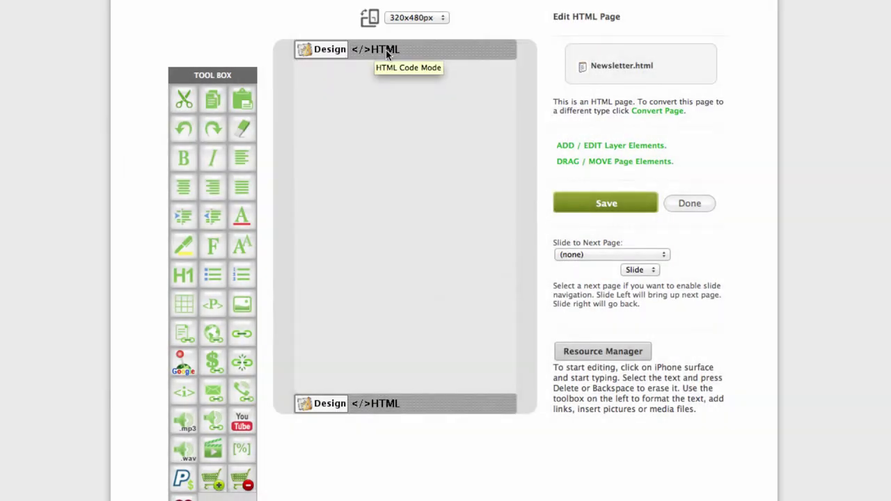
click(387, 50)
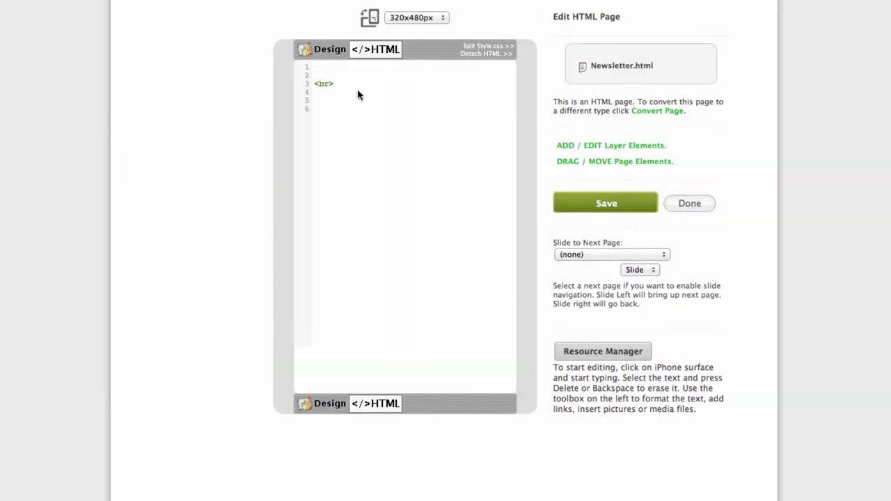
drag(357, 89, 302, 60)
key(BackSpace)
key(super+v)
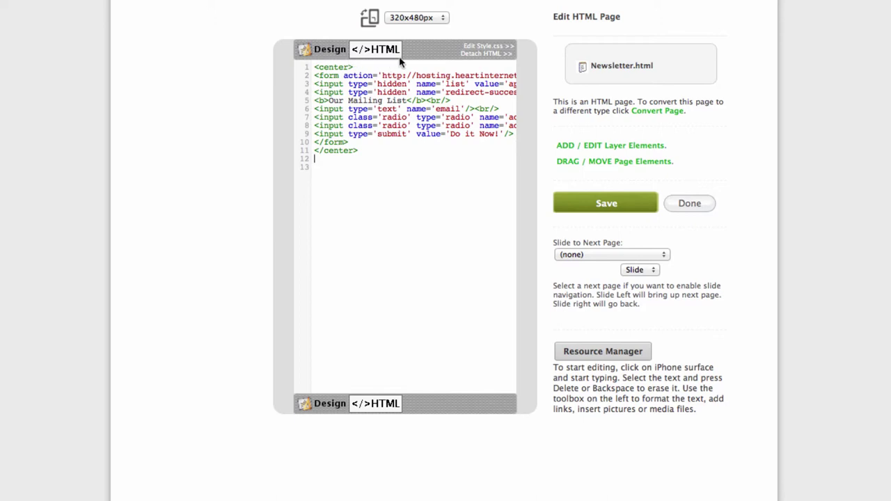
click(605, 204)
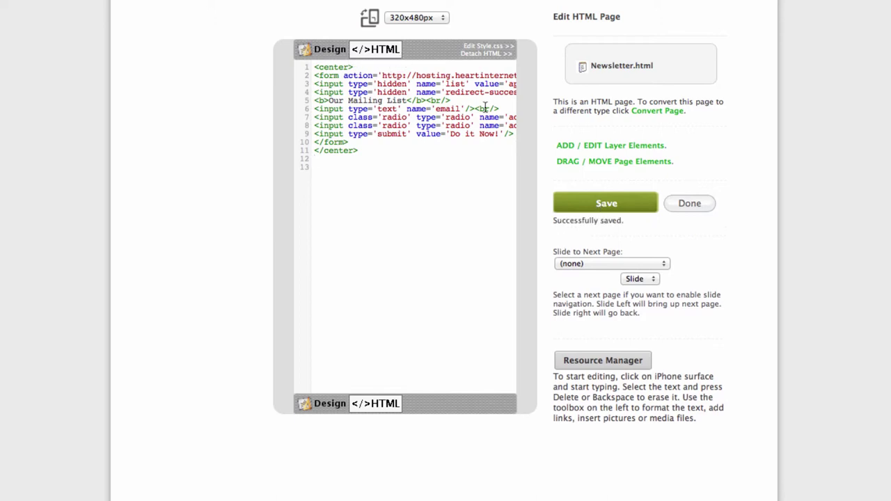
In design mode, add the two-line text "Please subscribe to our newsletter below:" above the mailing list form, with blank lines between them.
click(323, 55)
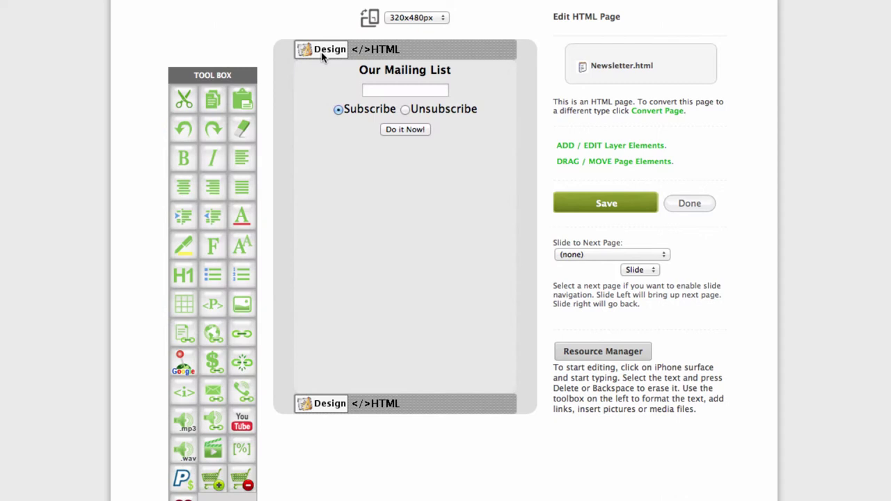
click(359, 69)
key(Return)
key(Return)
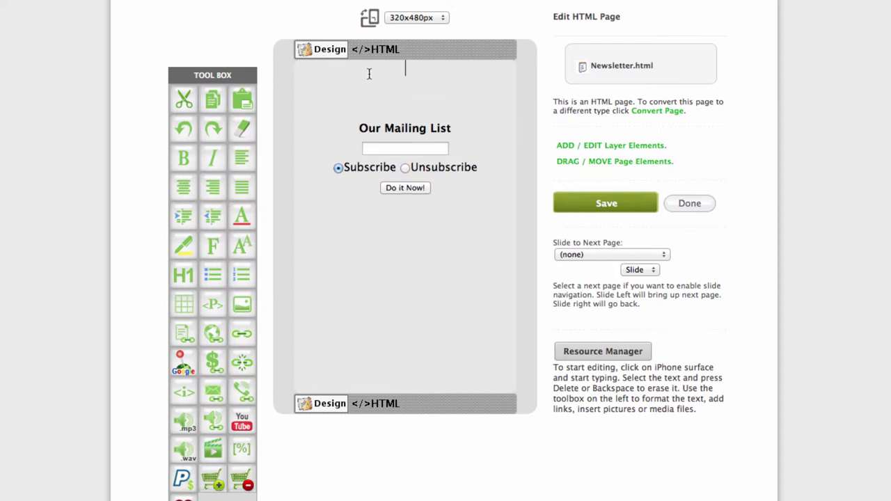
text(Please subscribe )
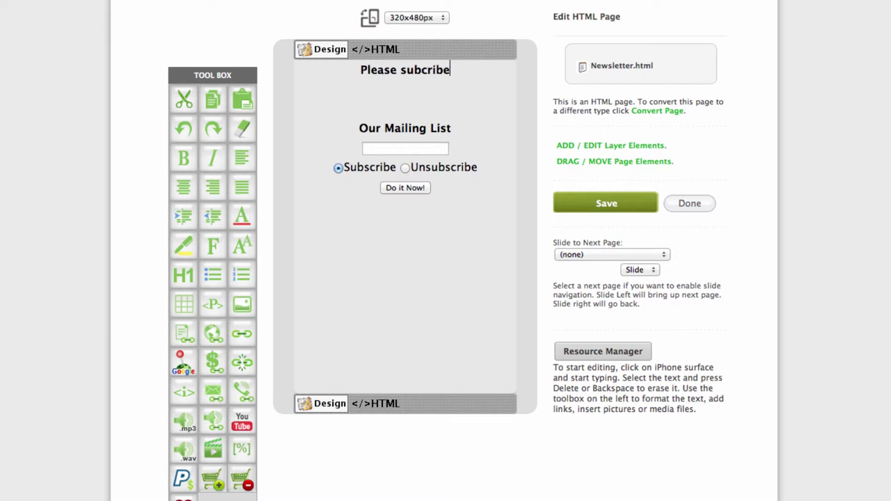
text(to)
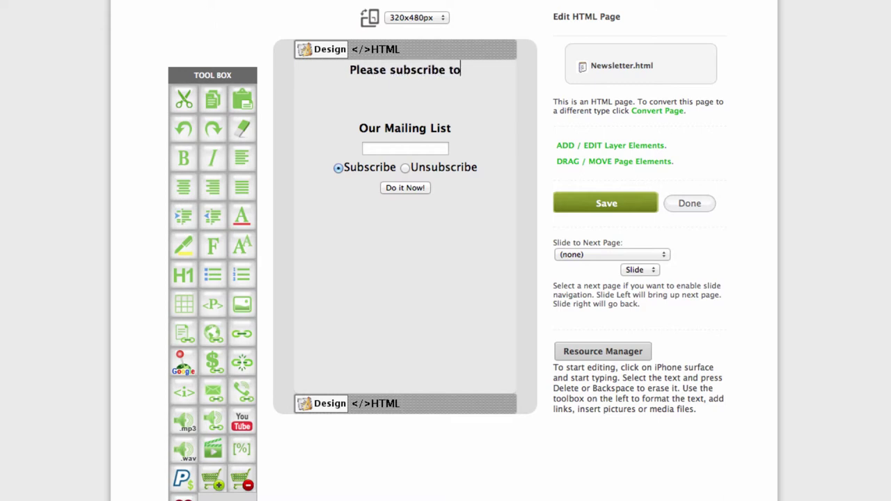
text( our news)
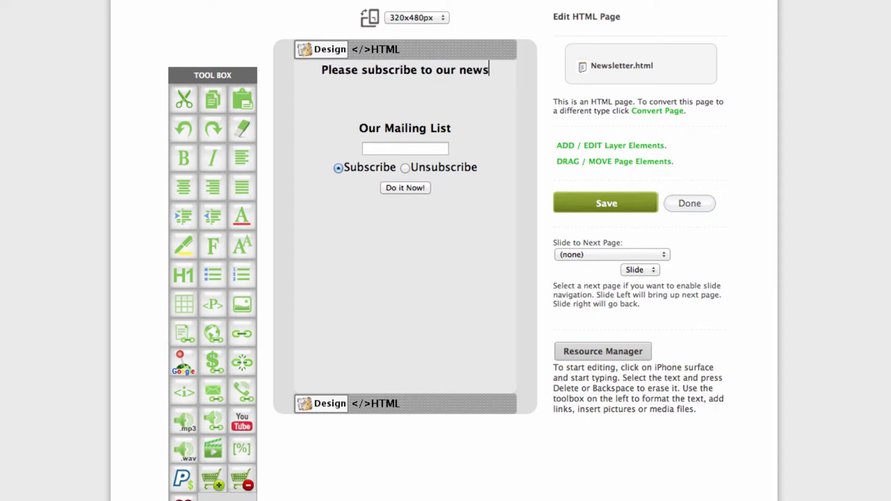
text(letter)
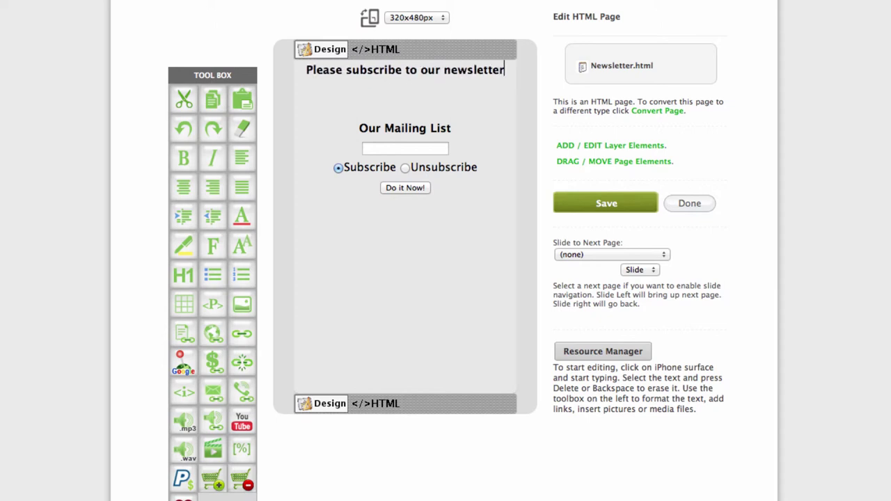
key(Return)
text(below)
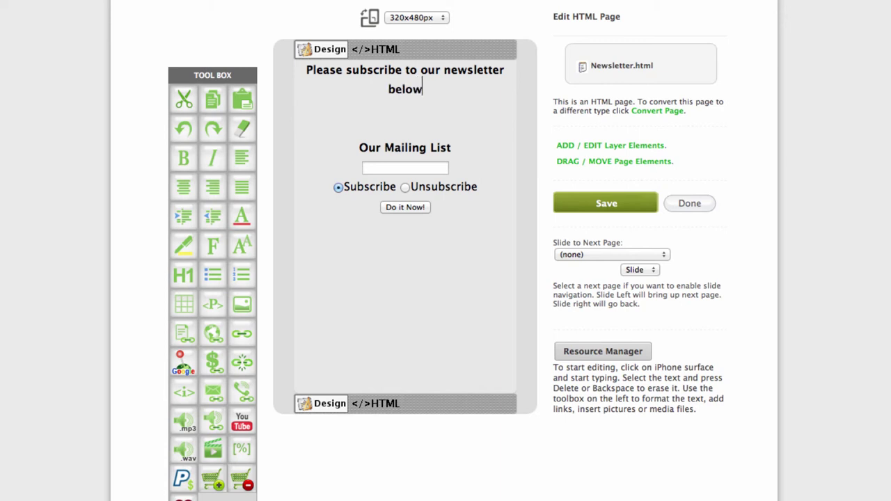
text(:)
key(Return)
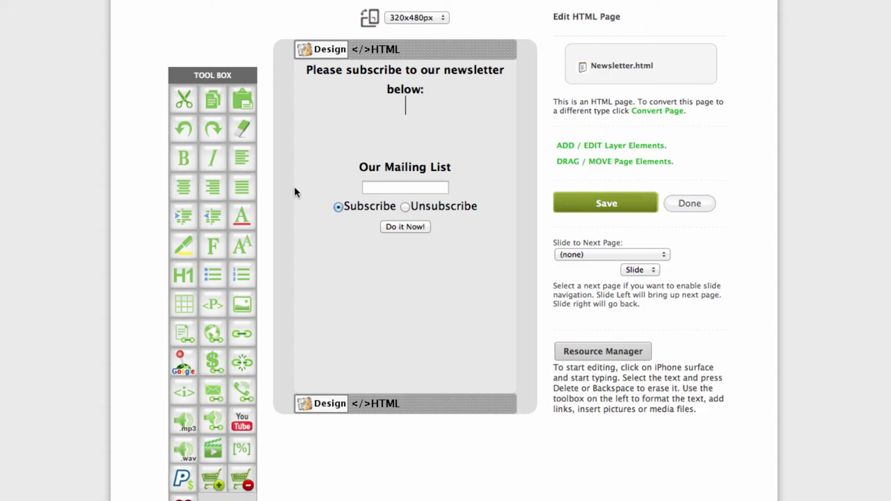
Insert the image headimage.jpg from the app's resources beneath the subscribe text and save the page.
click(243, 305)
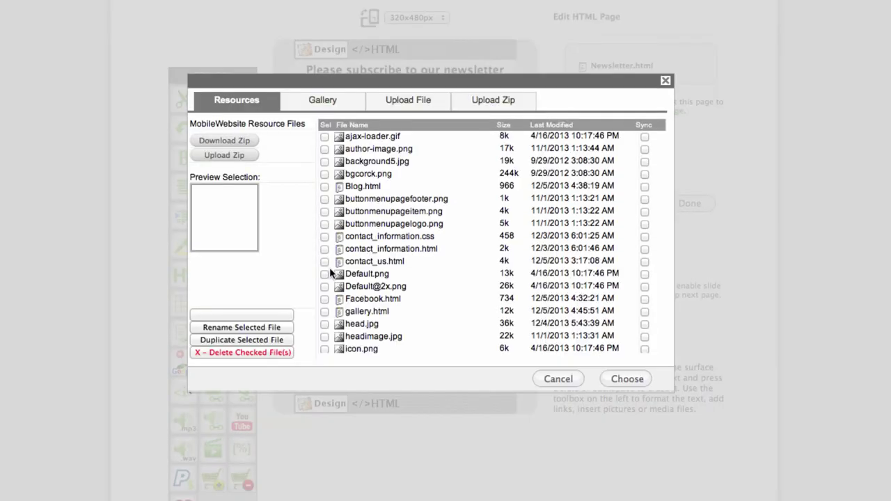
scroll(394, 294, down, 2)
scroll(394, 293, down, 4)
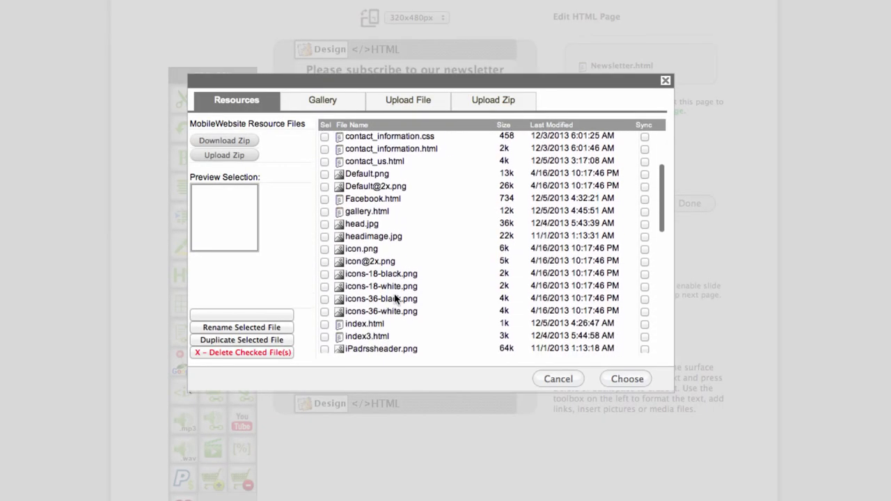
click(323, 218)
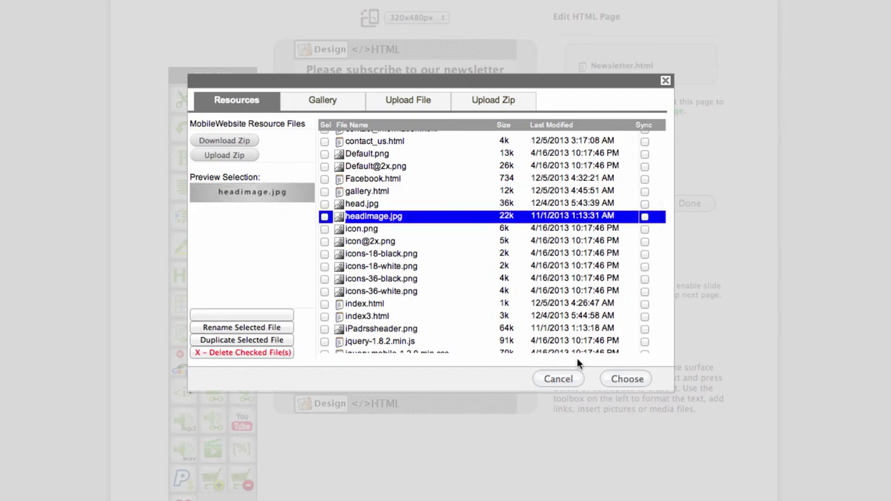
click(627, 378)
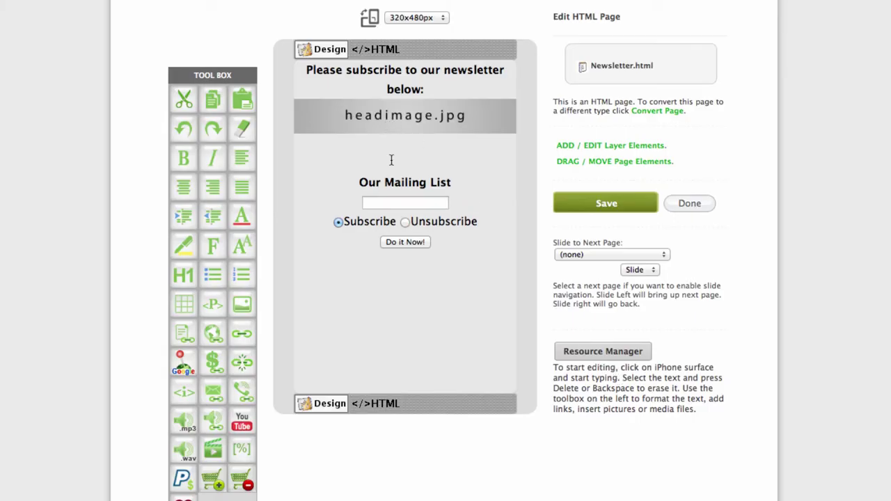
click(624, 204)
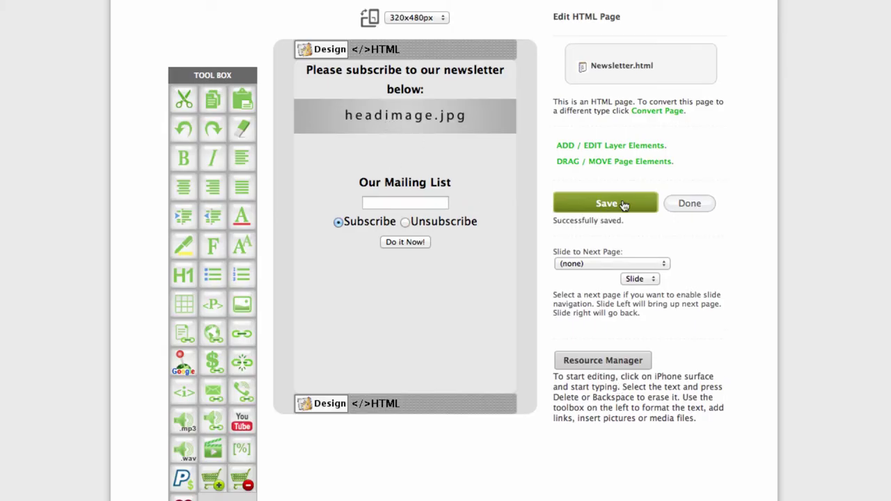